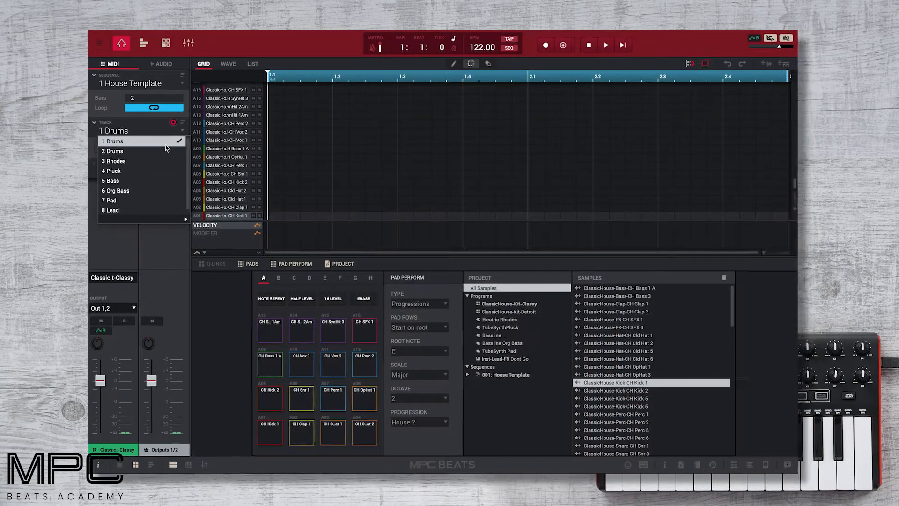
# - With 1 Drums selected, review the Akai MPK Mini mkII MIDI mapping presets, then close the mapping
pyautogui.click(169, 146)
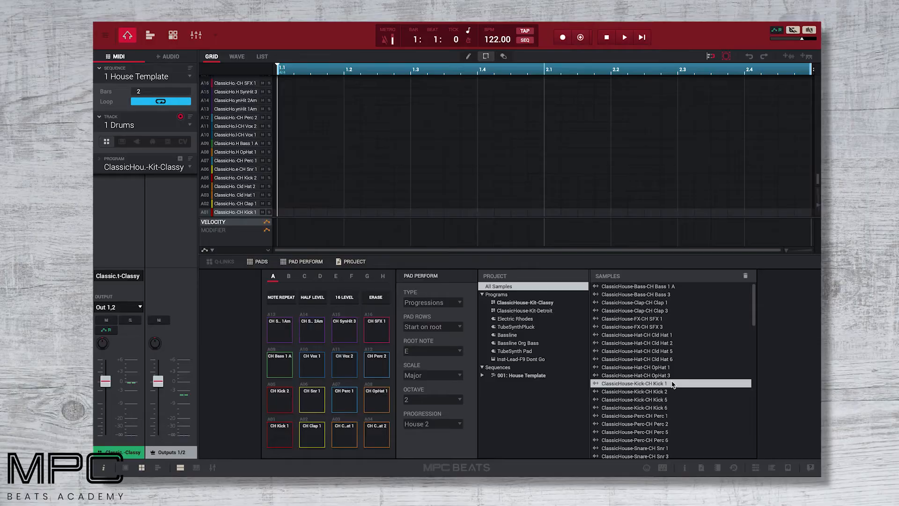
pyautogui.click(666, 468)
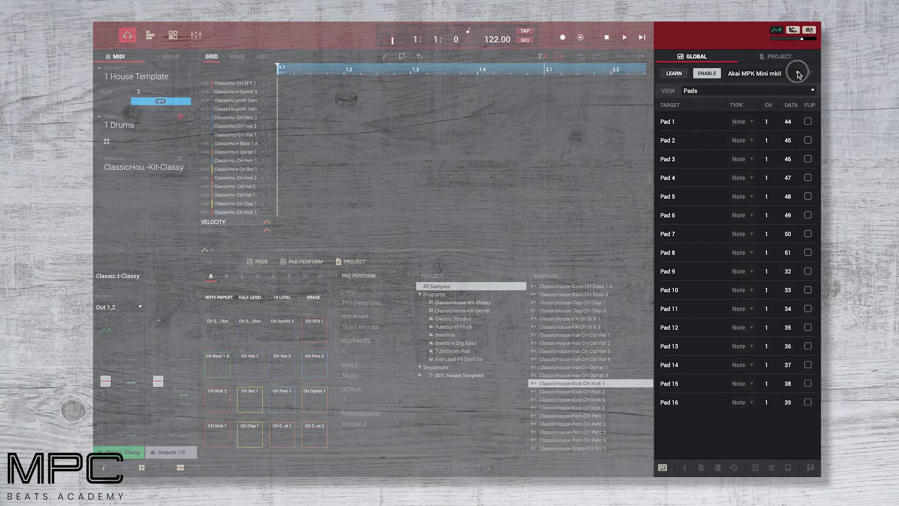
pyautogui.click(799, 74)
pyautogui.moveTo(790, 85)
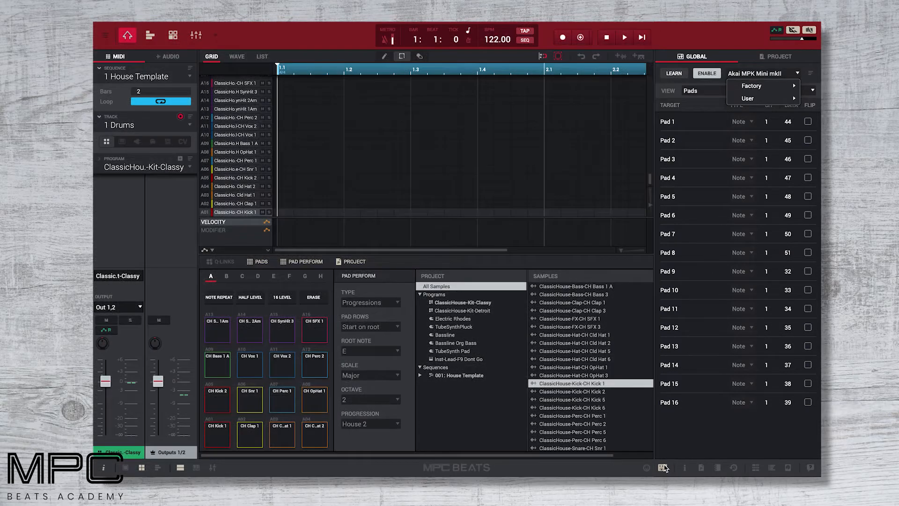
pyautogui.click(664, 467)
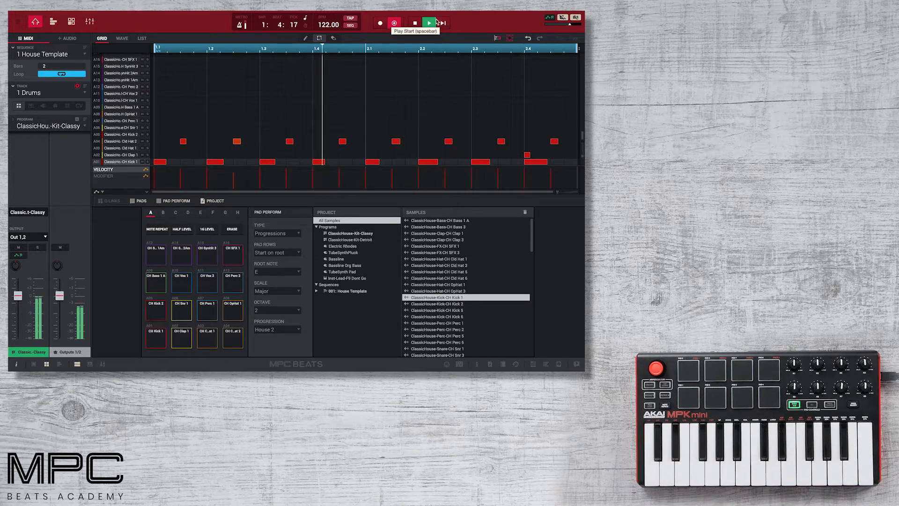
# - Stop the drum recording and switch to the 2 Drums track
pyautogui.click(435, 23)
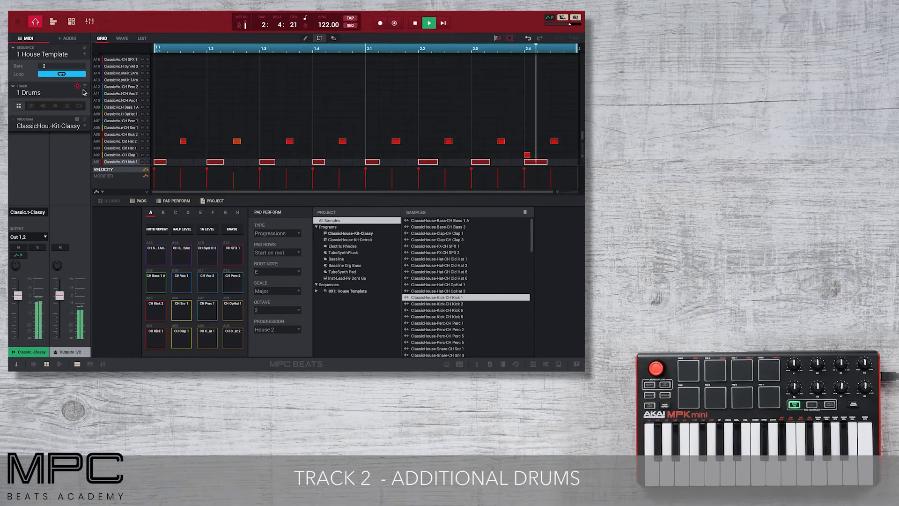
pyautogui.click(86, 95)
pyautogui.click(52, 108)
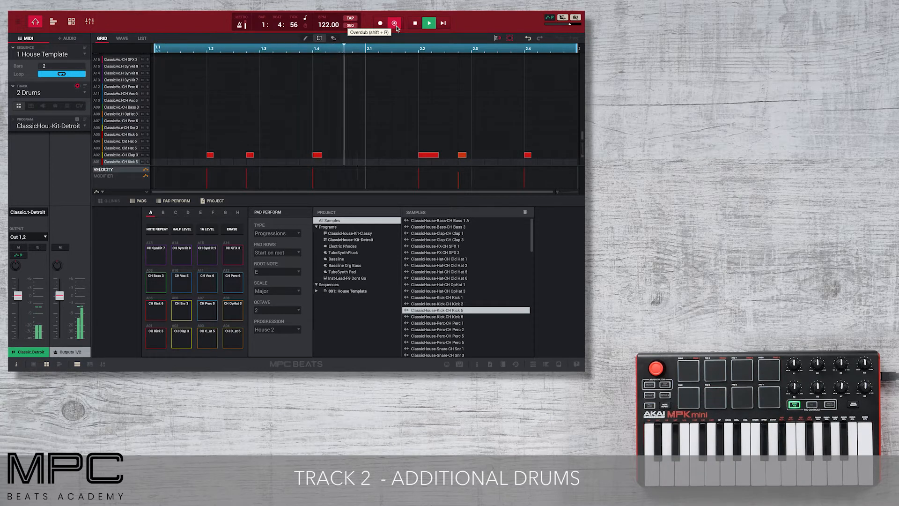
# - Overdub extra hat hits onto the two-bar ClassicHouse-Kit-Detroit pattern
pyautogui.click(396, 26)
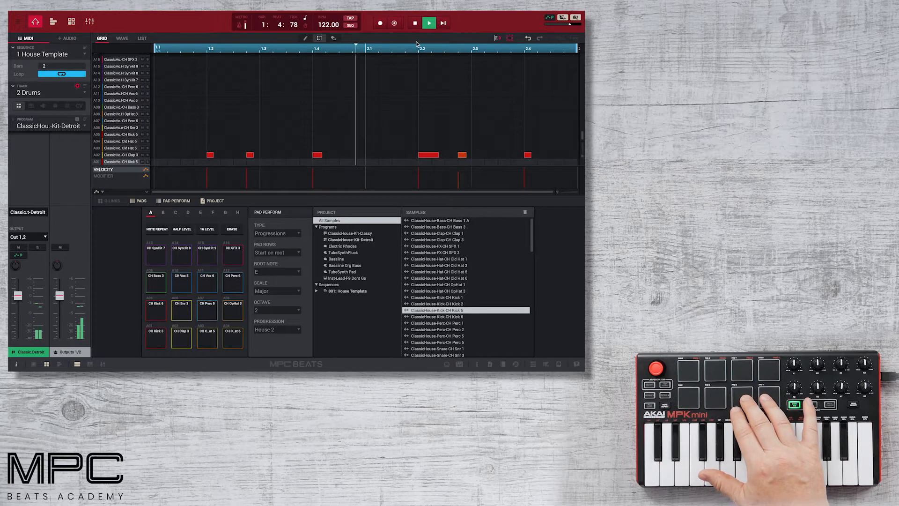
pyautogui.click(393, 23)
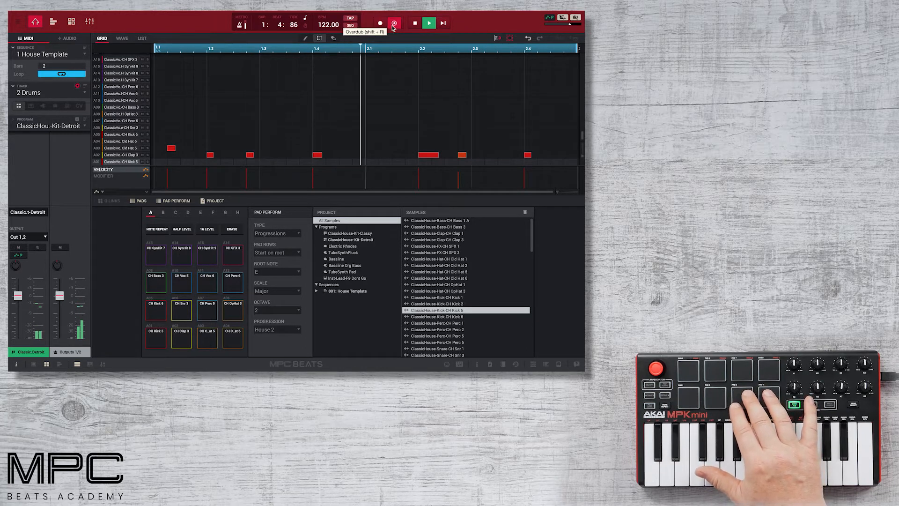
pyautogui.click(393, 26)
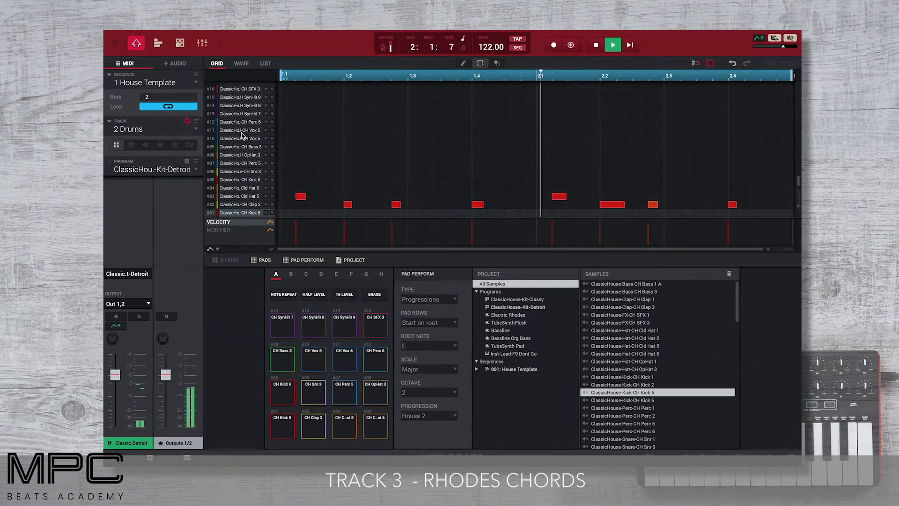
# - Switch to the 3 Rhodes track and bring up its pad perform settings
pyautogui.click(196, 130)
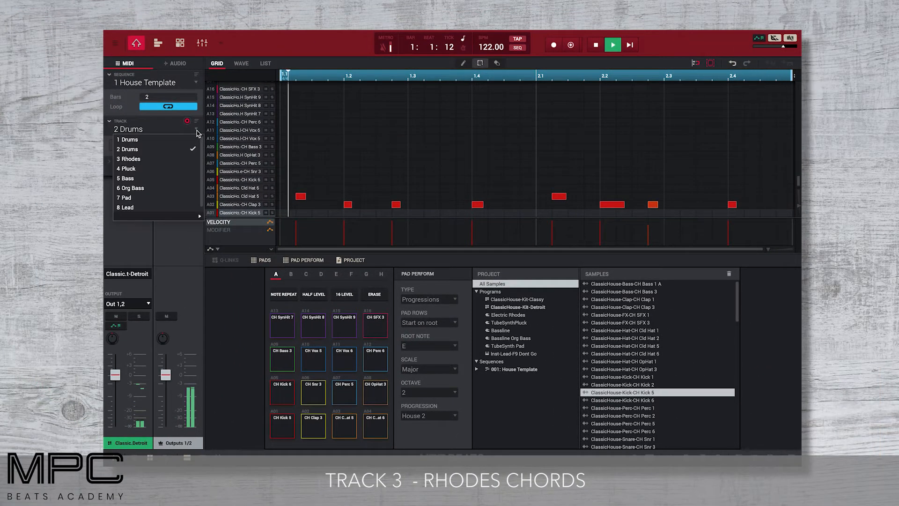
pyautogui.click(190, 159)
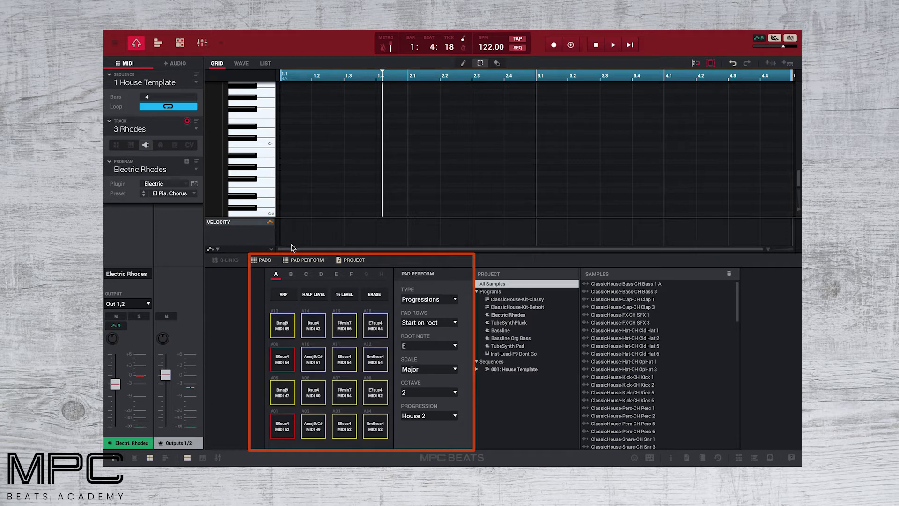
pyautogui.click(304, 261)
pyautogui.click(304, 262)
# - Confirm Pad Perform Type is Progressions with the House 2 progression
pyautogui.click(453, 302)
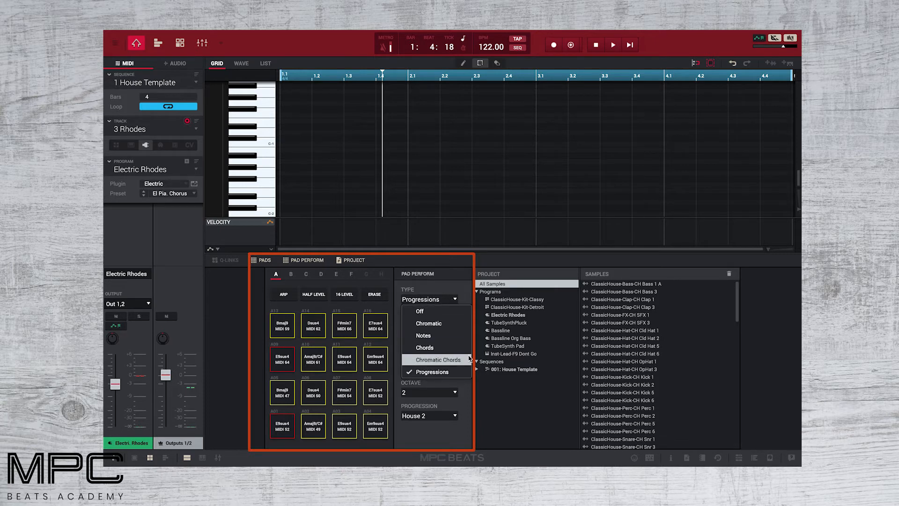
pyautogui.click(465, 290)
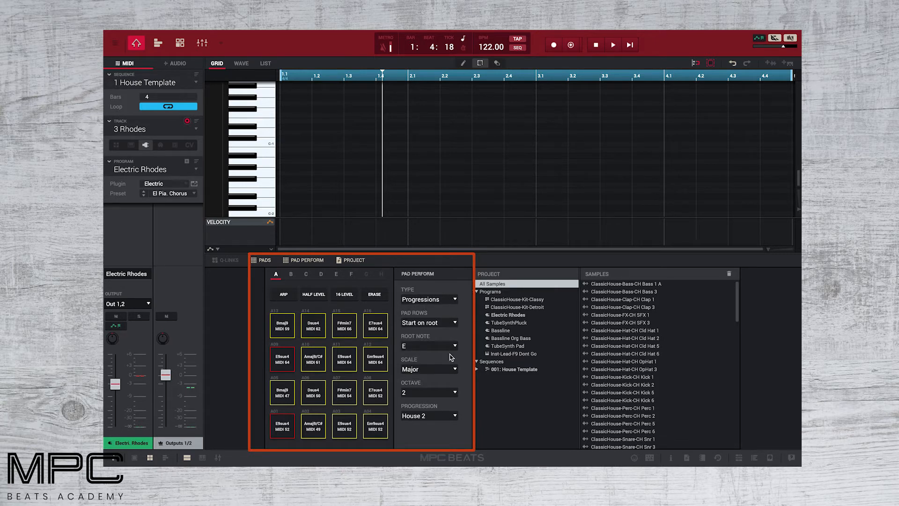
pyautogui.click(455, 416)
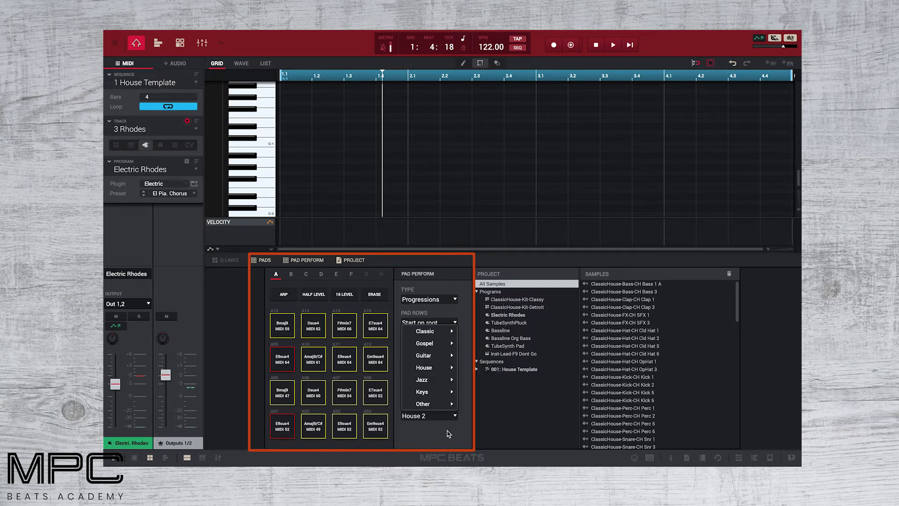
pyautogui.click(449, 433)
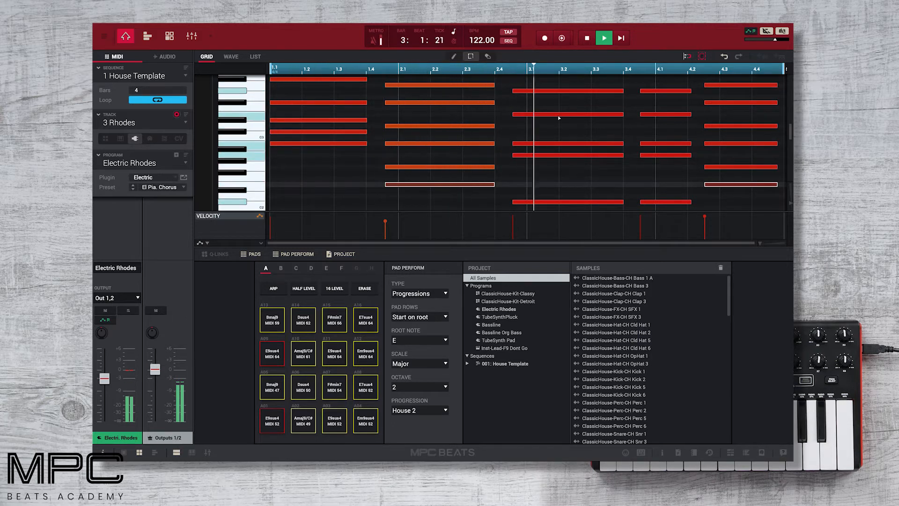
# - With the four-bar Rhodes chords recorded, bring up the track list
pyautogui.click(186, 123)
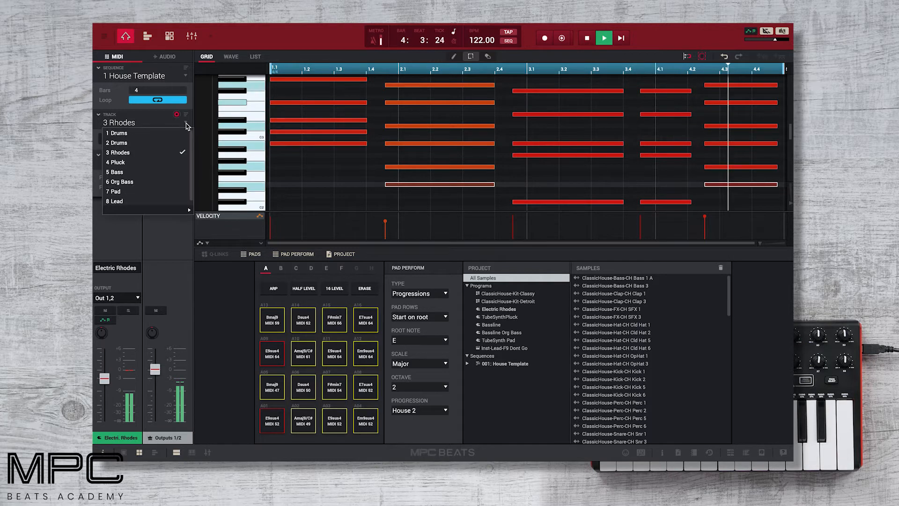
# - On the 4 Pluck track, overdub four bars of TubeSynthPluck House 2 chord stabs
pyautogui.click(176, 162)
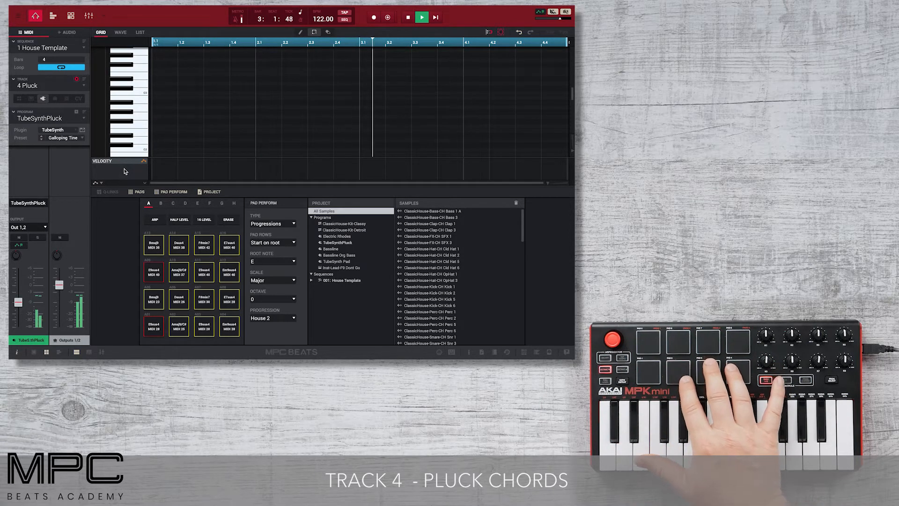
pyautogui.click(387, 18)
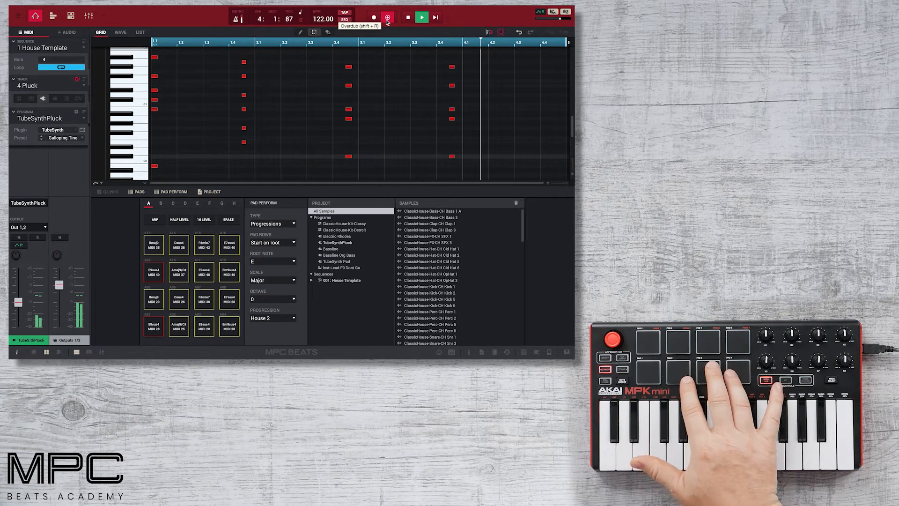
pyautogui.click(387, 18)
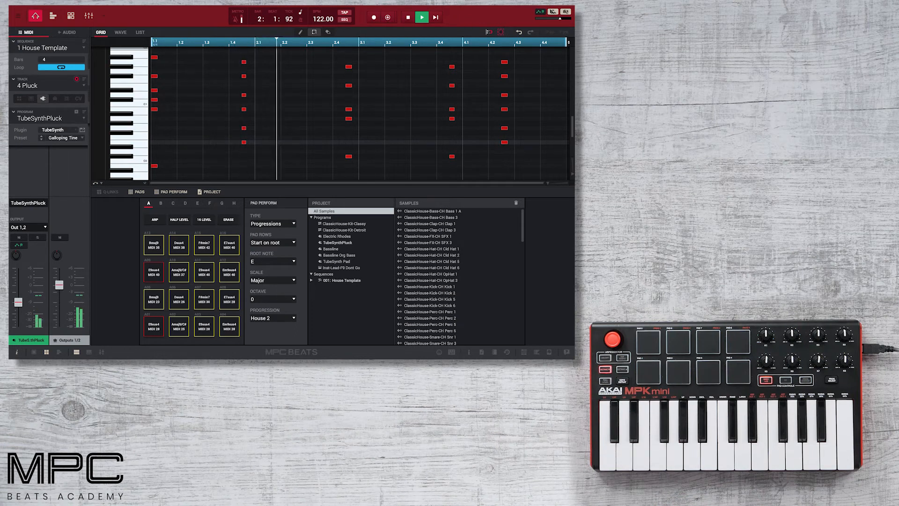
pyautogui.click(56, 85)
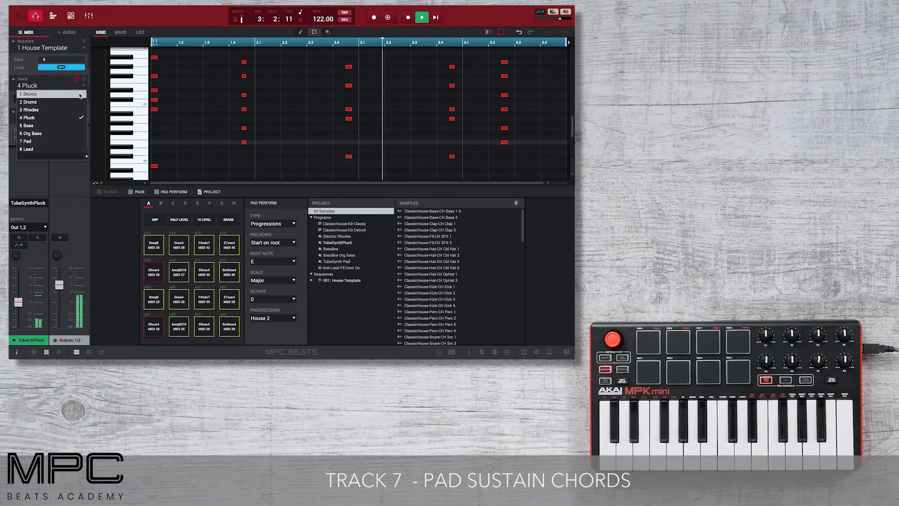
# - On the 7 Pad track, overdub sustained TubeSynth Pad chords, then show the mixer
pyautogui.click(72, 140)
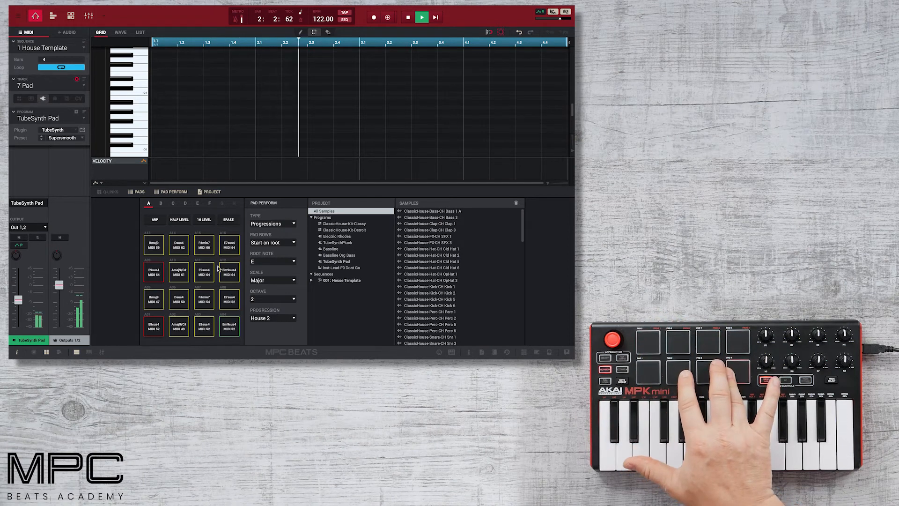
pyautogui.click(388, 18)
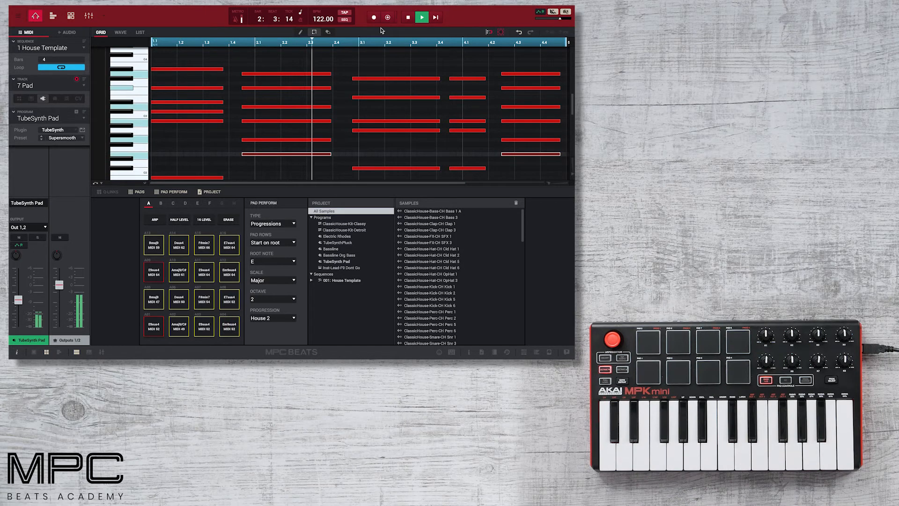
pyautogui.click(88, 16)
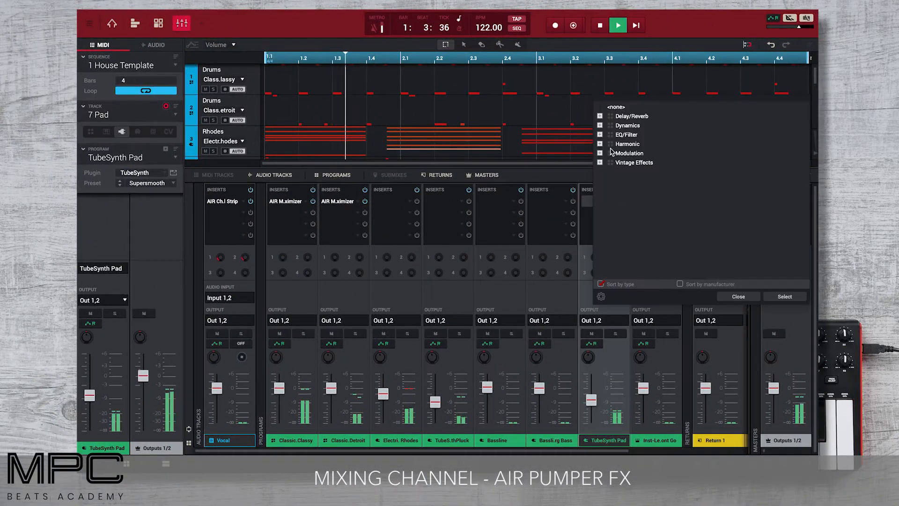
# - Load AIR Pumper from the Dynamics effects into the TubeSynth Pad channel insert
pyautogui.click(600, 125)
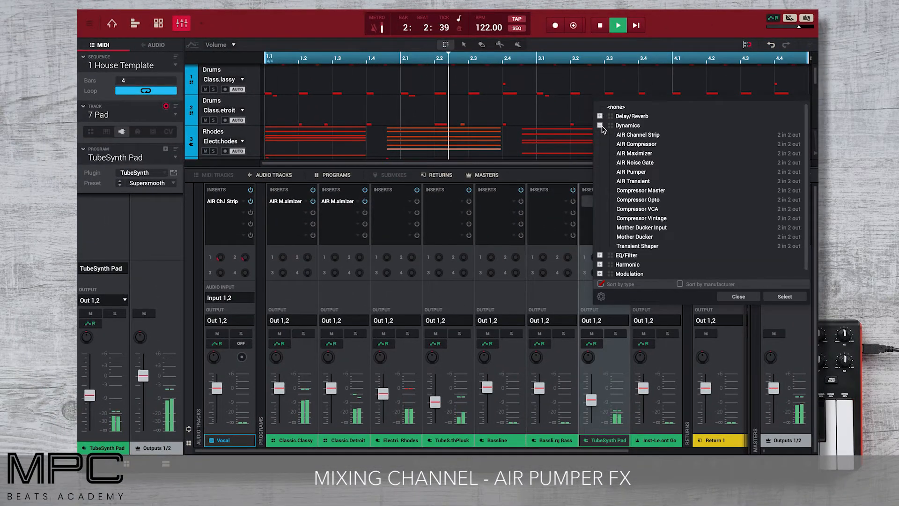
pyautogui.doubleClick(632, 172)
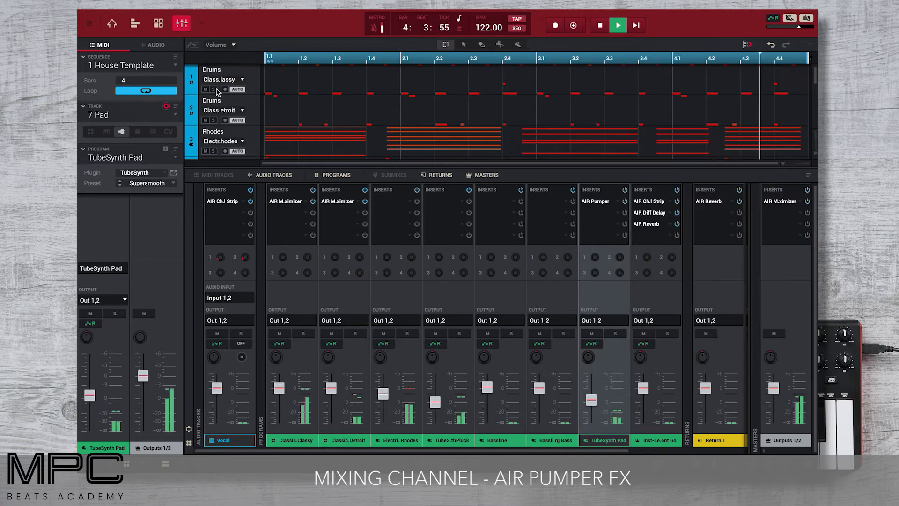
# - Return to Track View, scroll through the recorded tracks, and stop loop playback
pyautogui.click(137, 25)
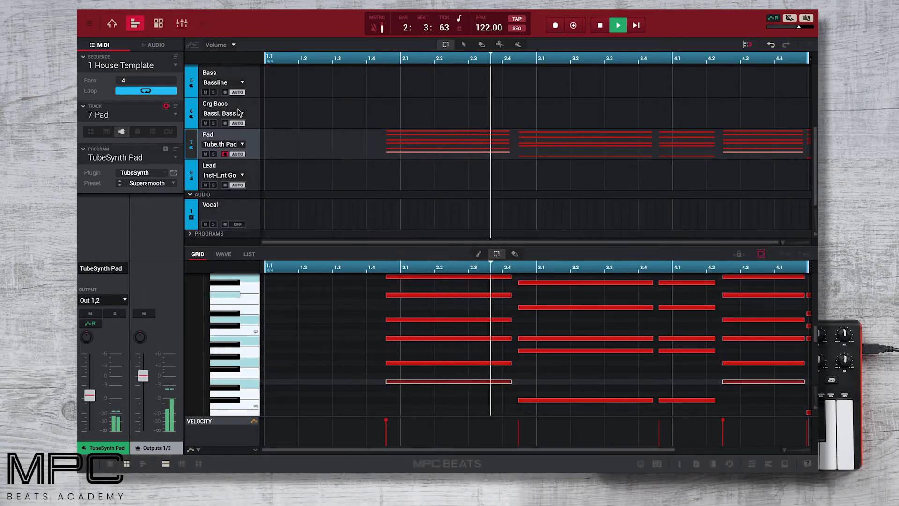
pyautogui.scroll(1, 239, 115)
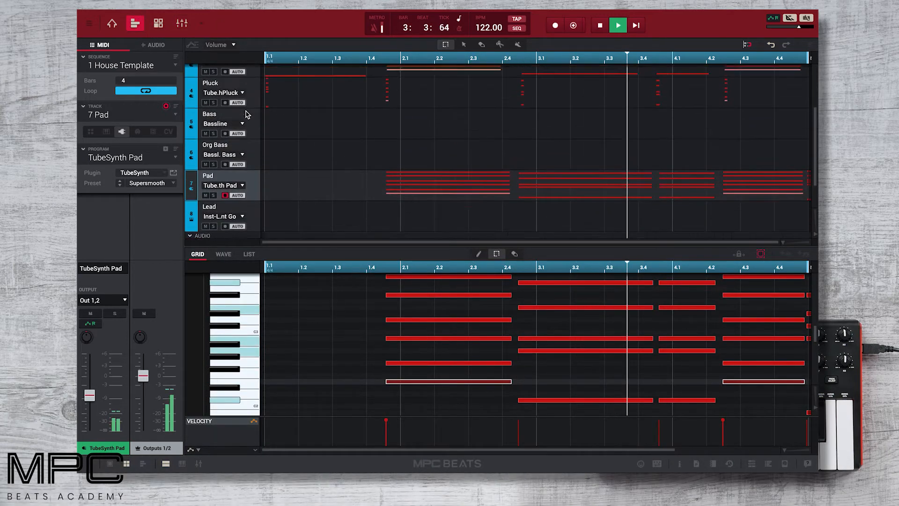
pyautogui.scroll(3, 239, 113)
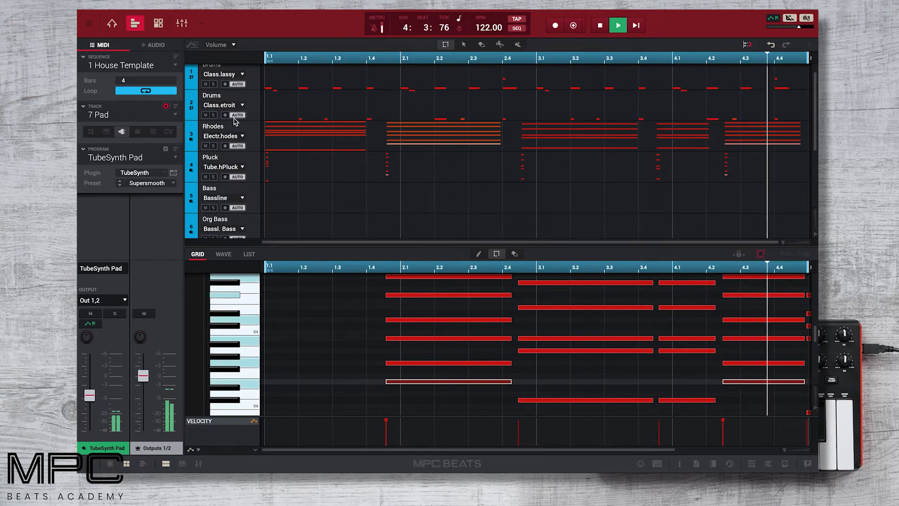
pyautogui.scroll(-3, 237, 122)
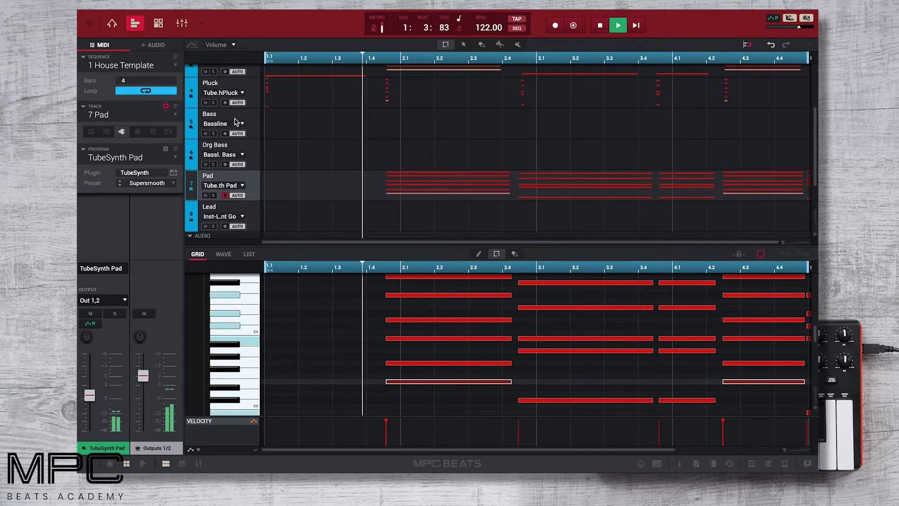
pyautogui.scroll(1, 248, 168)
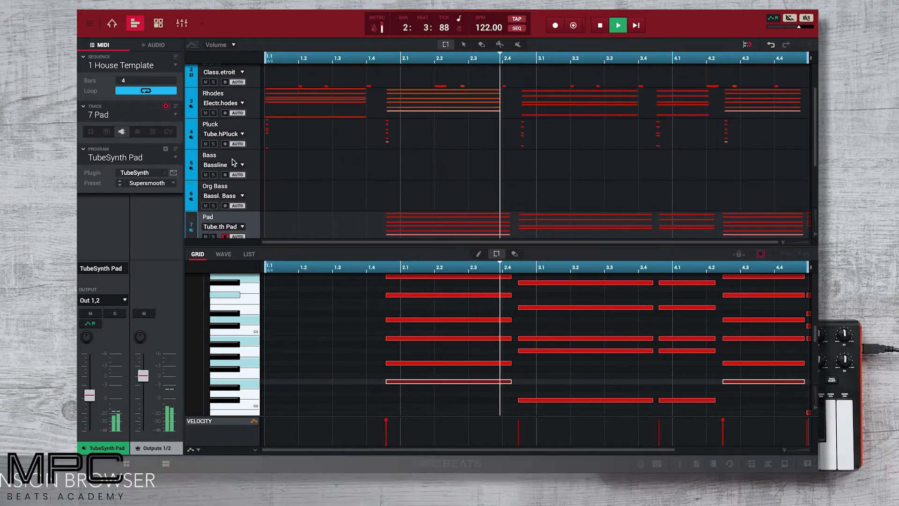
pyautogui.press('space')
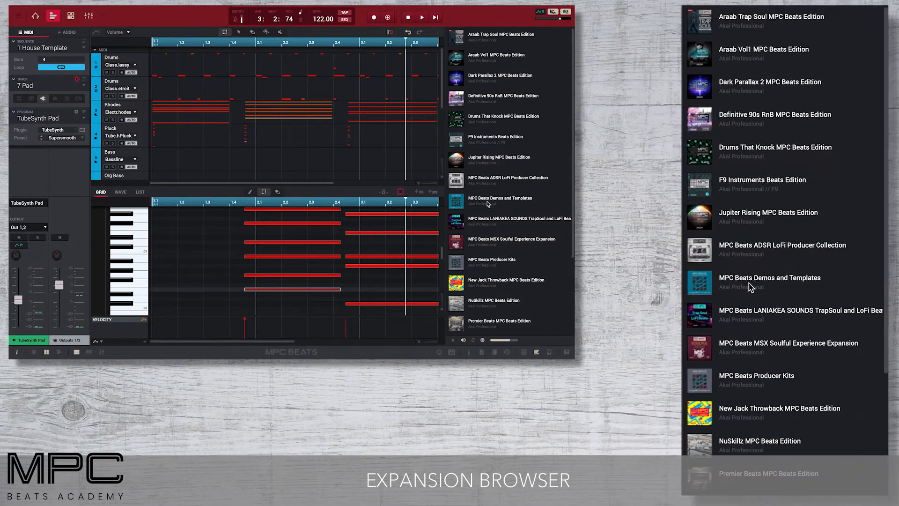
# - Load F9 Club Piano X (Piano) and F9 FM Bonk (Bass) from F9 Instruments programs
pyautogui.click(478, 138)
pyautogui.scroll(-3, 485, 220)
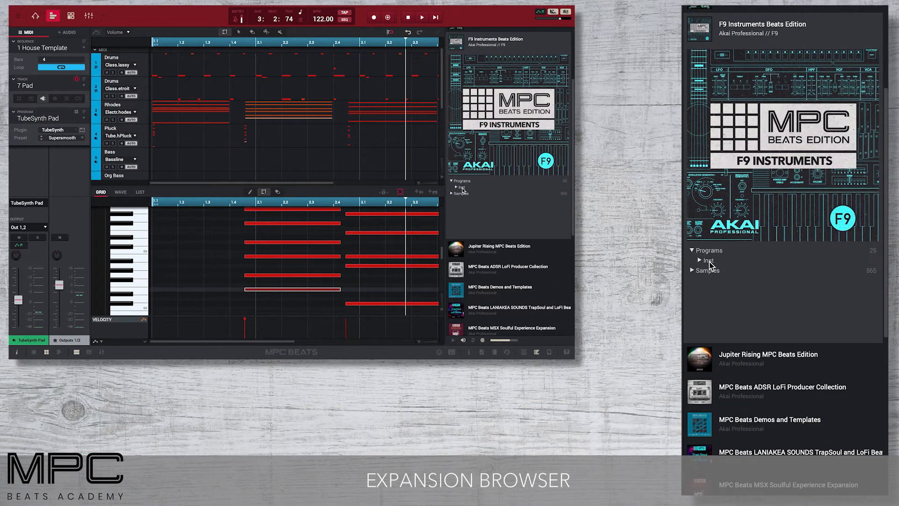
pyautogui.click(462, 188)
pyautogui.scroll(-2, 481, 227)
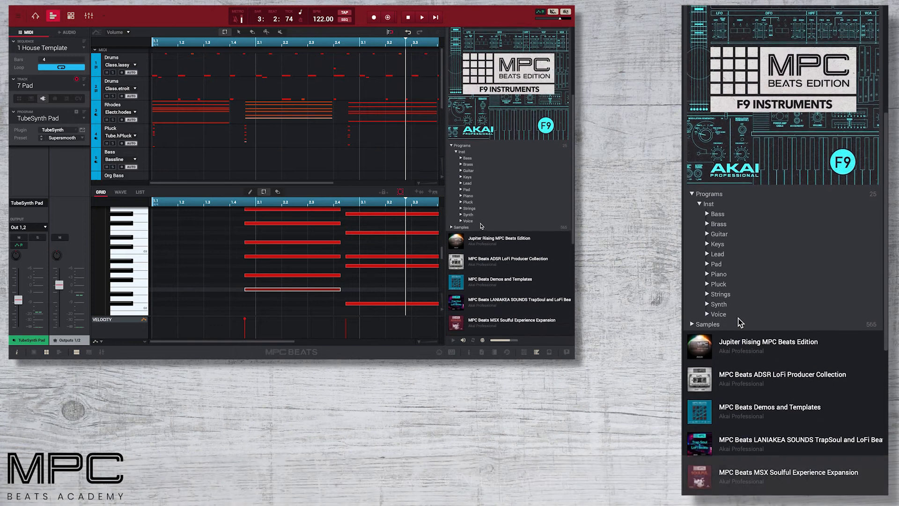
pyautogui.click(465, 197)
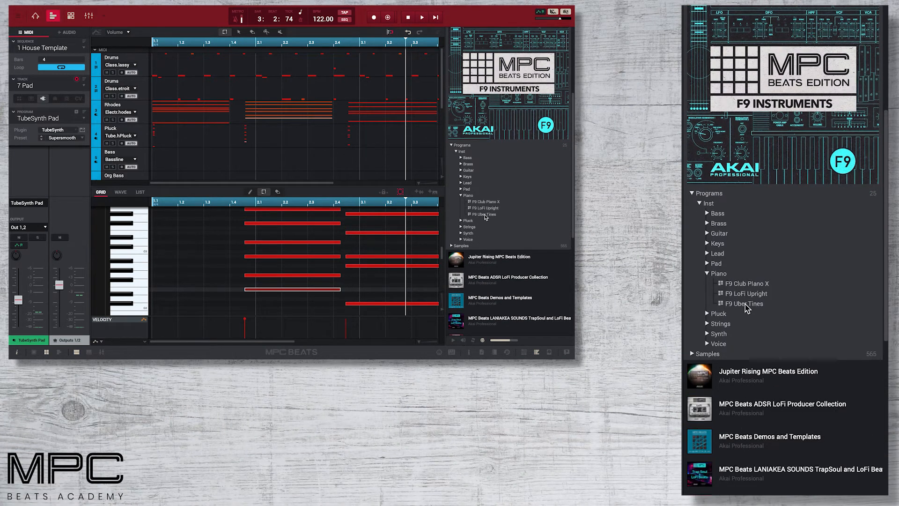
pyautogui.doubleClick(487, 202)
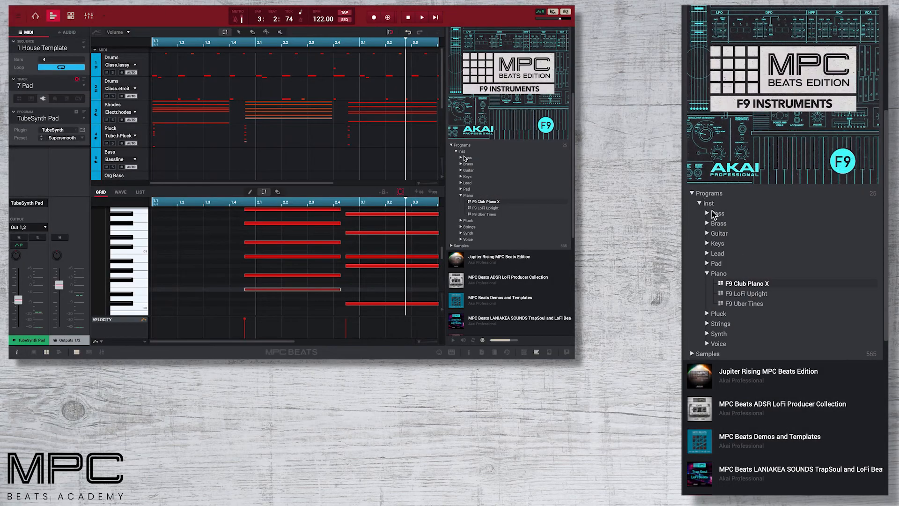
pyautogui.click(464, 158)
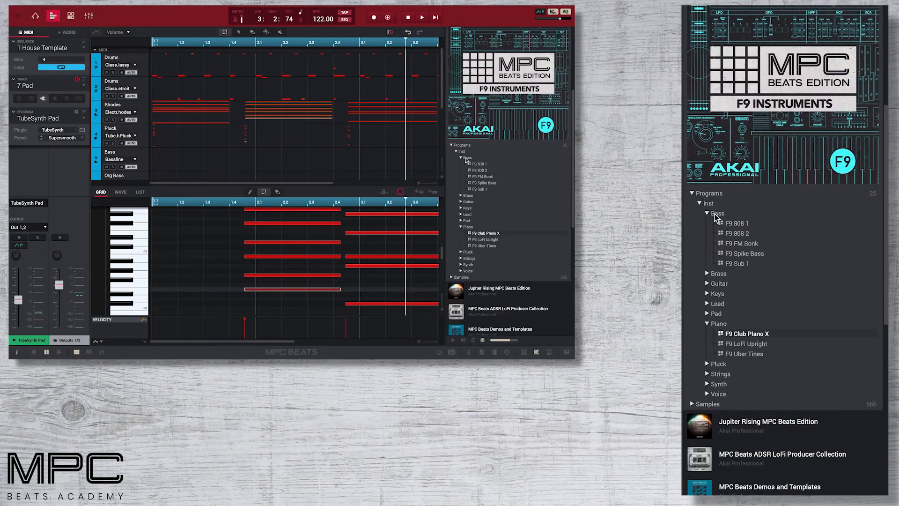
pyautogui.doubleClick(486, 177)
# - Close the expansion browser and rename the 6 Org Bass track to Piano
pyautogui.click(537, 353)
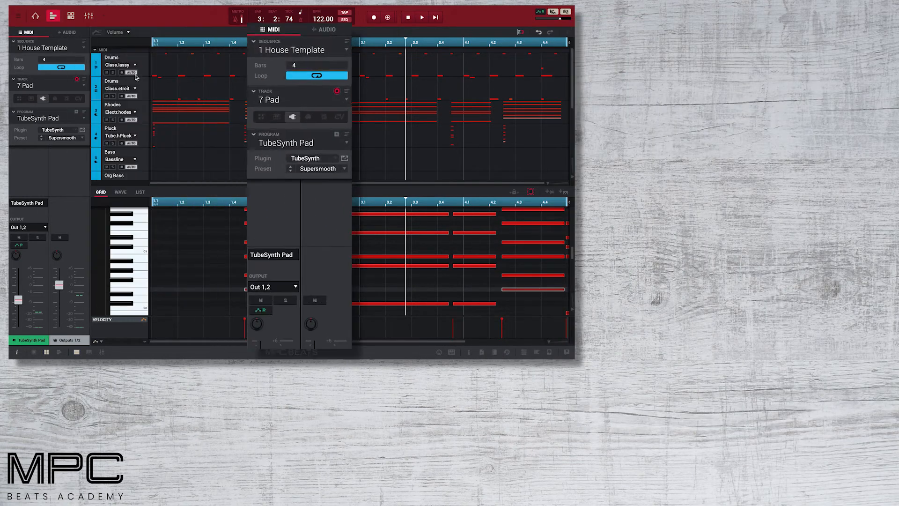
pyautogui.click(36, 17)
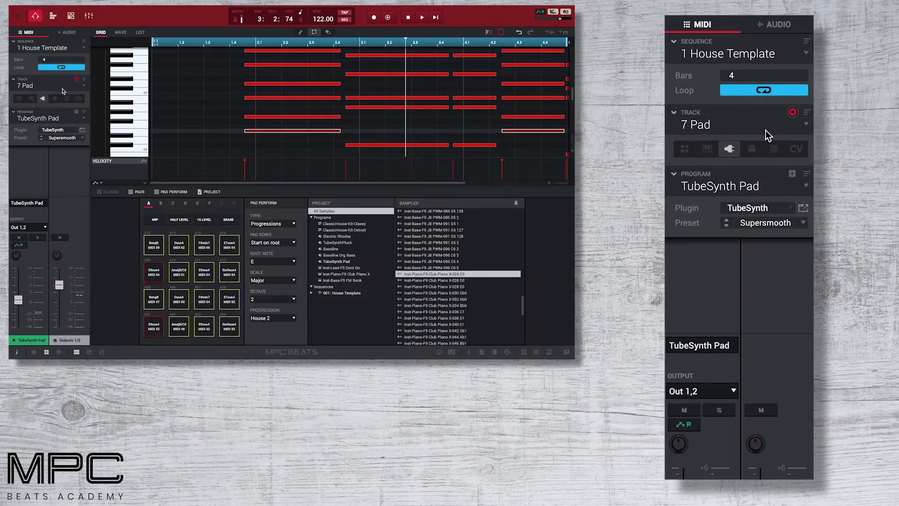
pyautogui.click(83, 87)
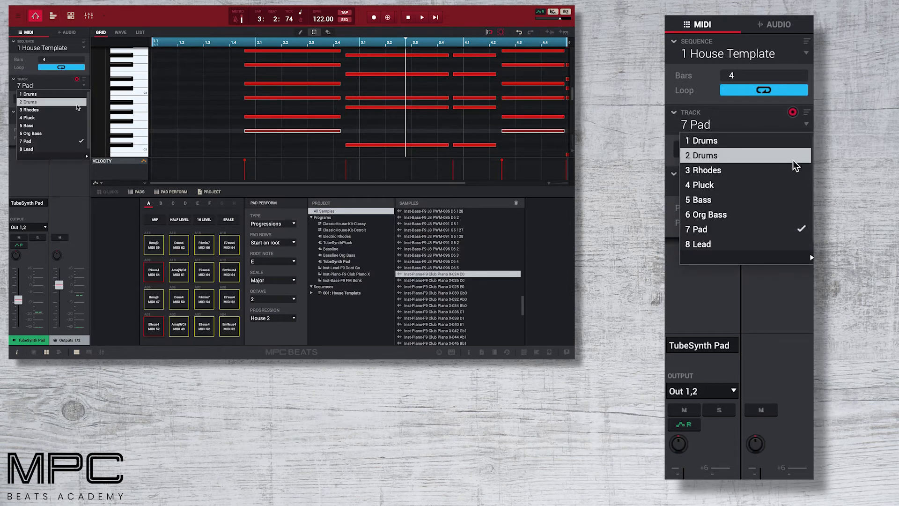
pyautogui.click(78, 133)
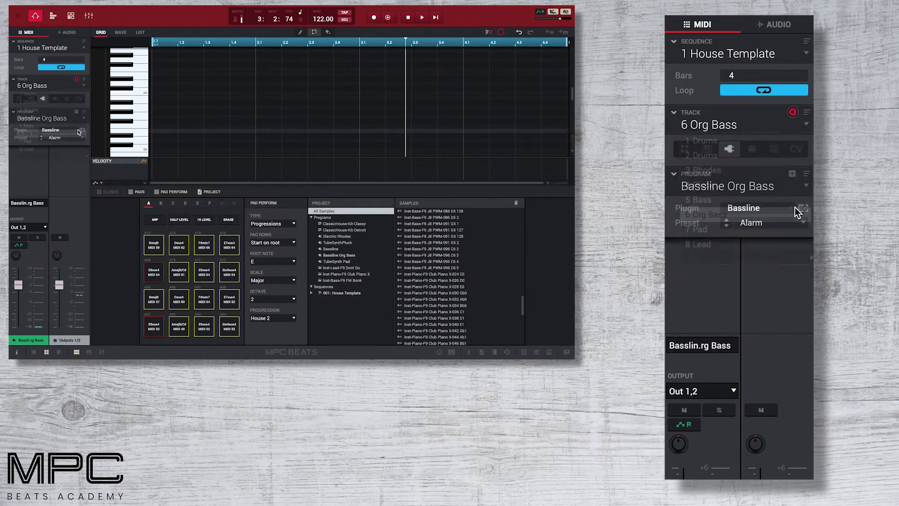
pyautogui.doubleClick(37, 86)
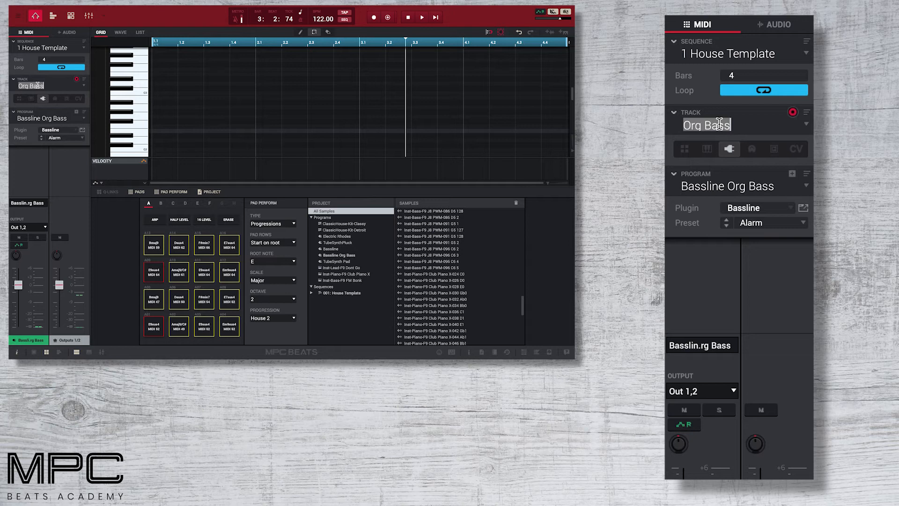
pyautogui.write('Piano')
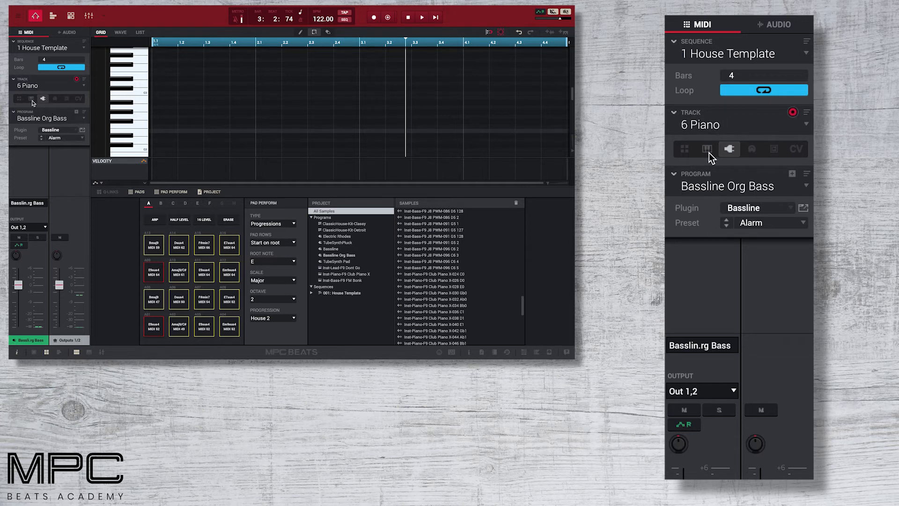
# - Make track 6 a Keygroup with F9 Club Piano X and overdub a four-bar piano part
pyautogui.click(32, 98)
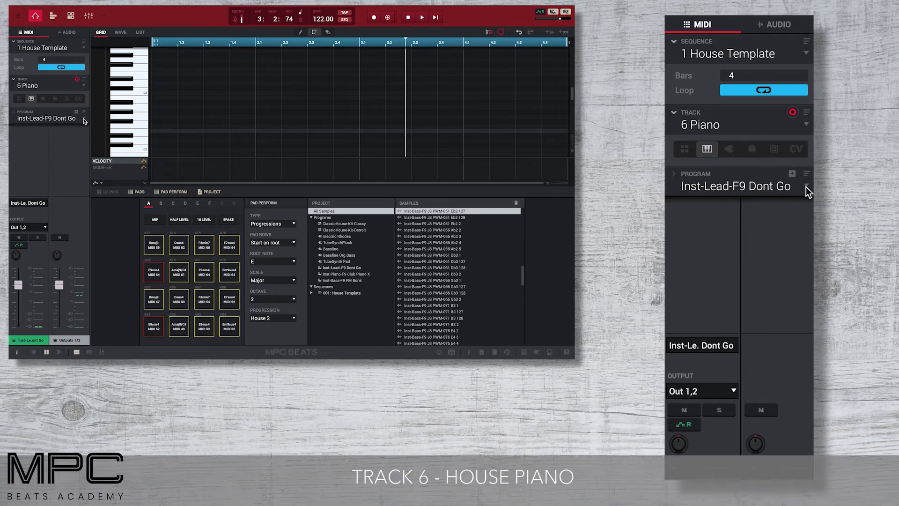
pyautogui.click(84, 120)
pyautogui.click(76, 147)
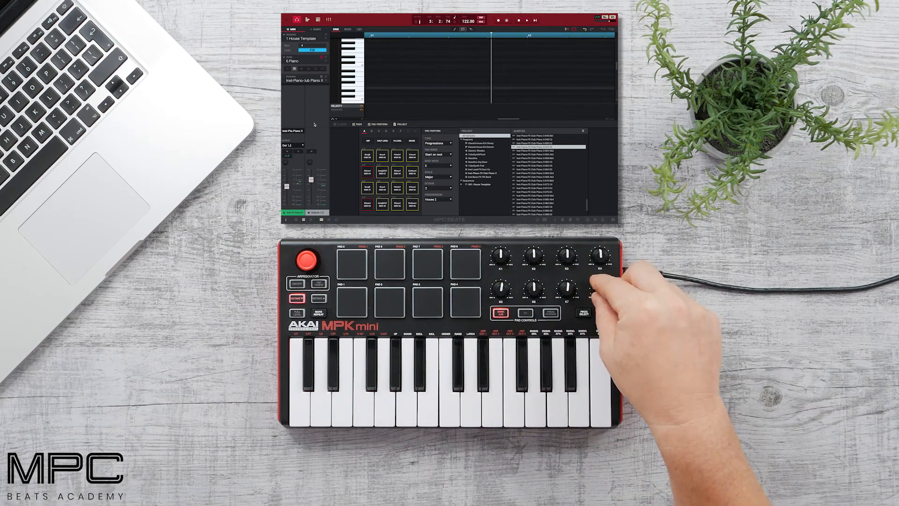
pyautogui.click(535, 20)
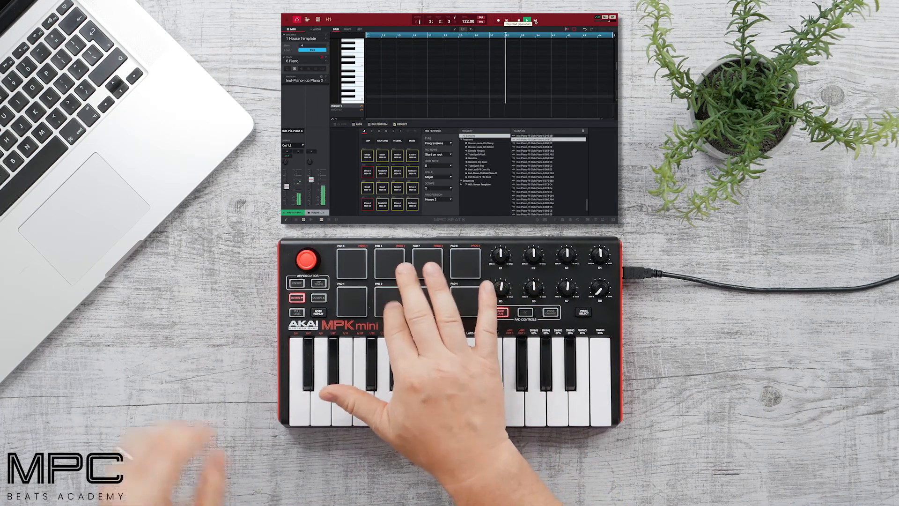
pyautogui.click(507, 21)
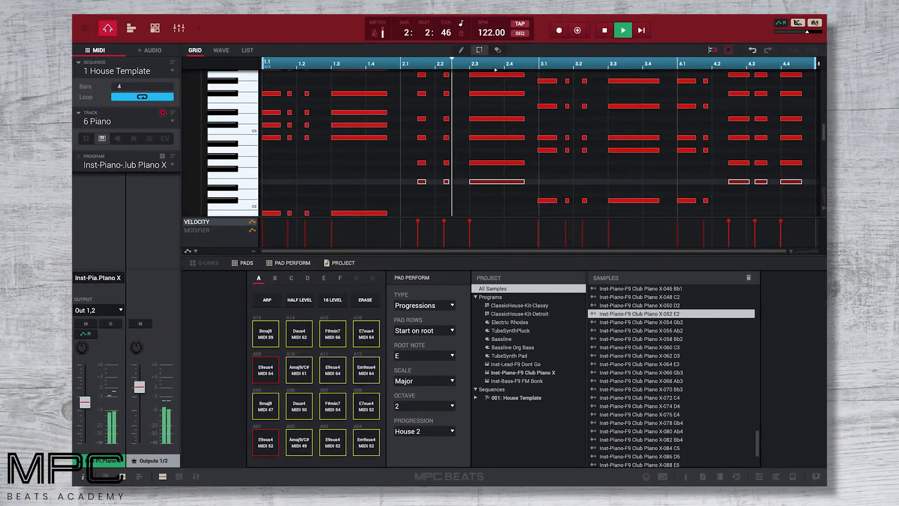
pyautogui.click(173, 121)
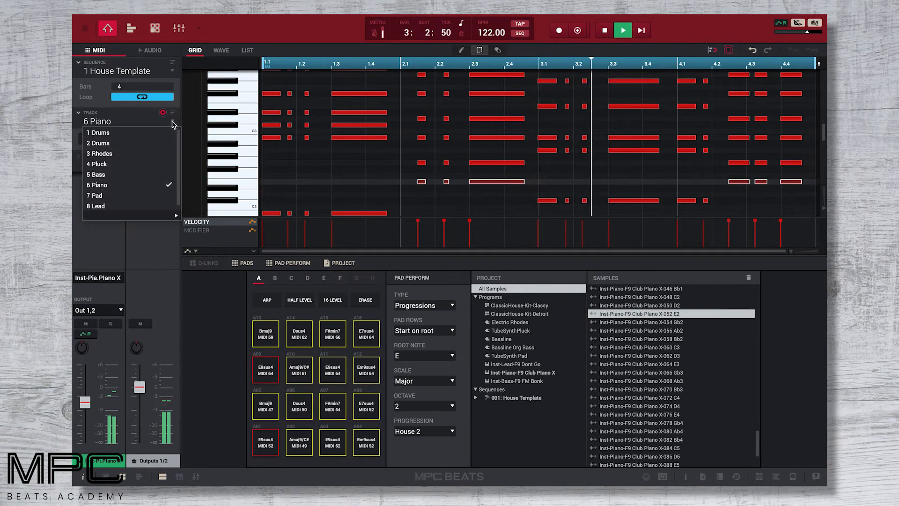
# - Make 5 Bass a Keygroup track with Inst-Bass-F9 FM Bonk and overdub a four-bar bass line
pyautogui.click(164, 174)
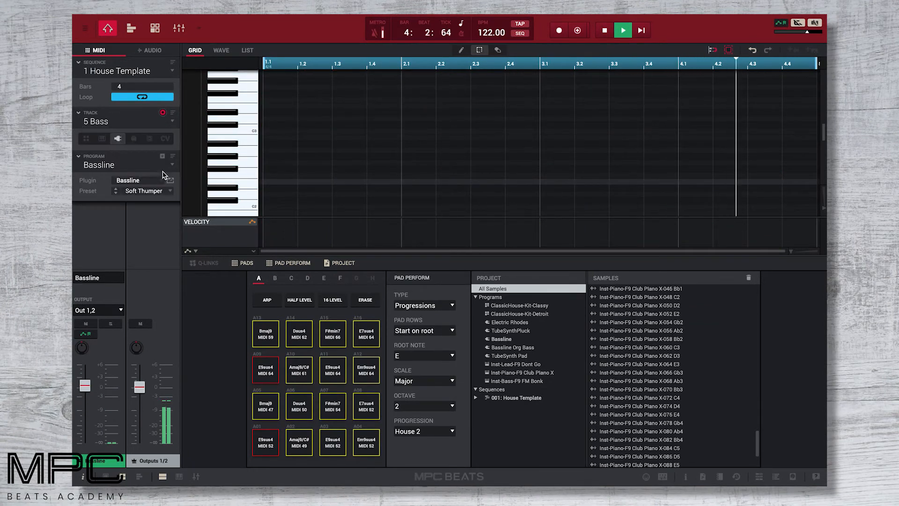
pyautogui.click(102, 138)
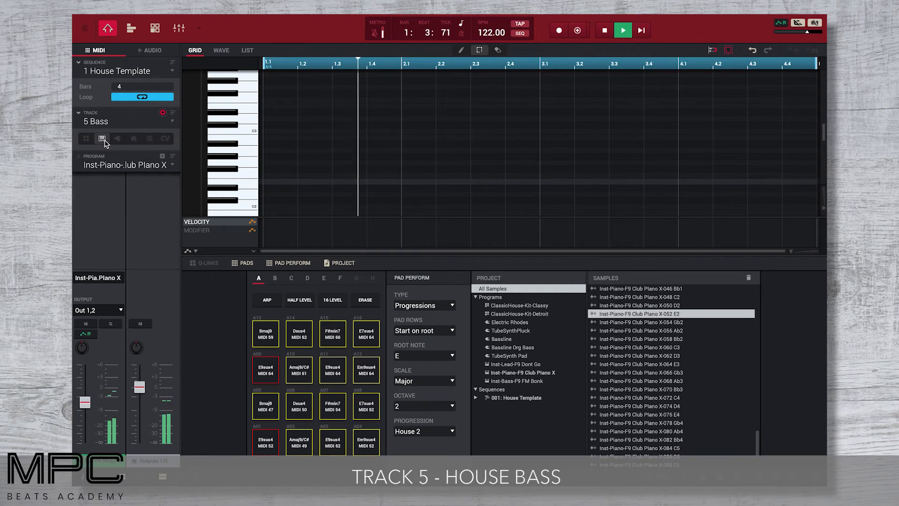
pyautogui.click(171, 165)
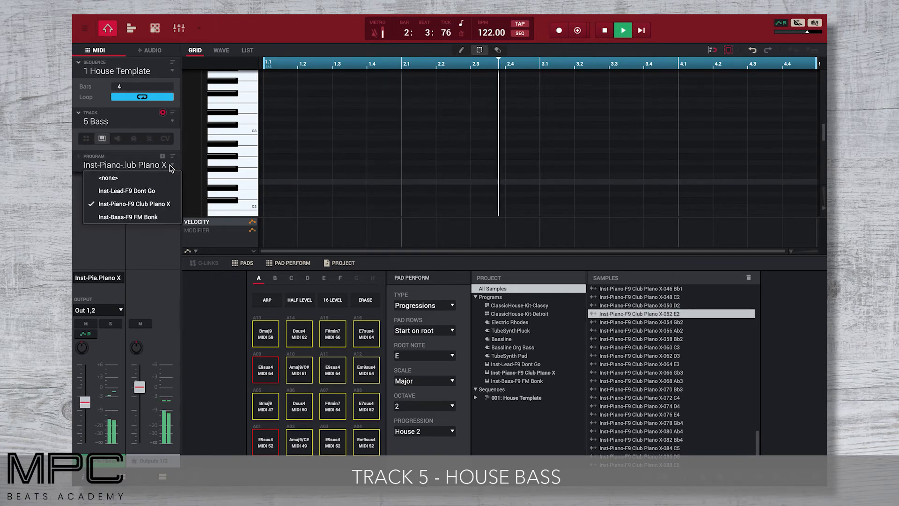
pyautogui.click(164, 217)
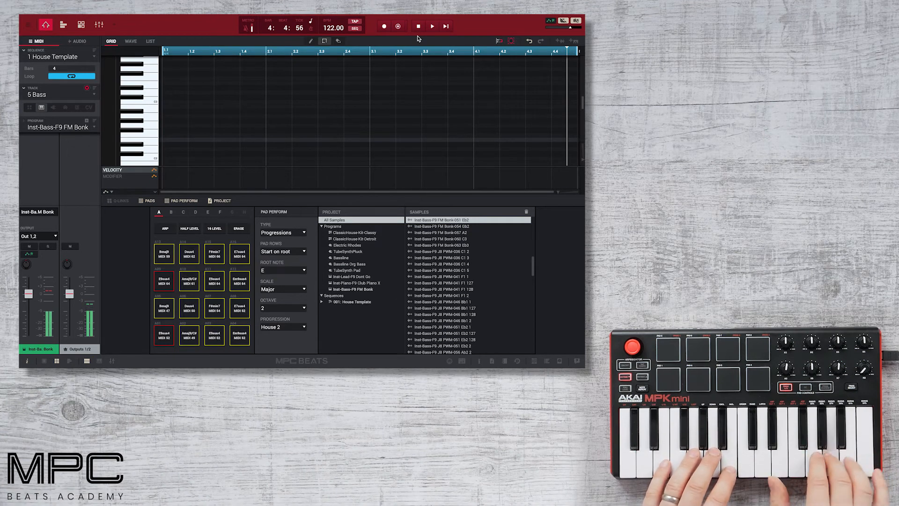
pyautogui.press('space')
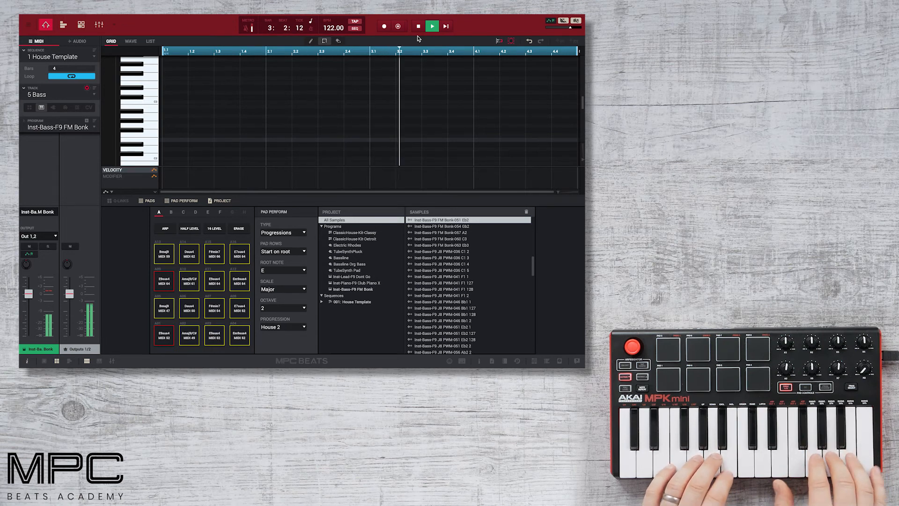
pyautogui.click(397, 27)
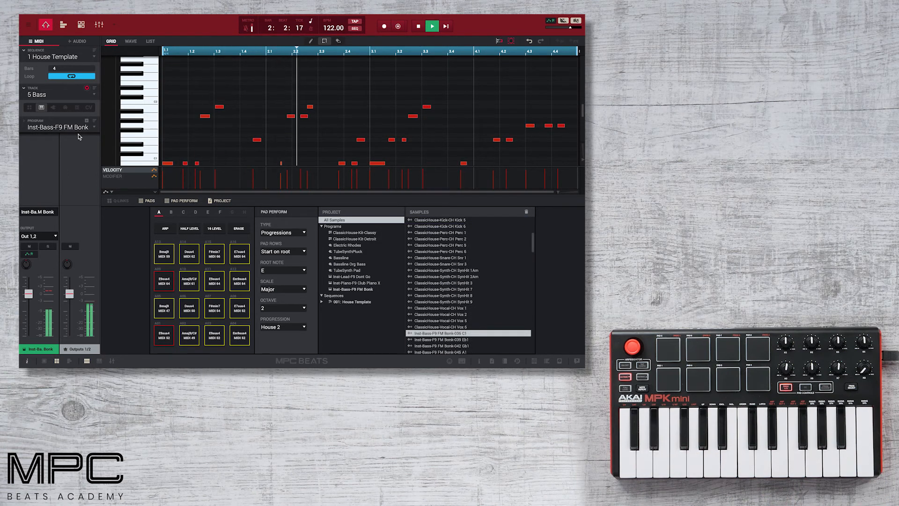
# - On 2 Drums, overdub two passes of vocal chops and Detroit-kit percussion hits during playback
pyautogui.click(94, 95)
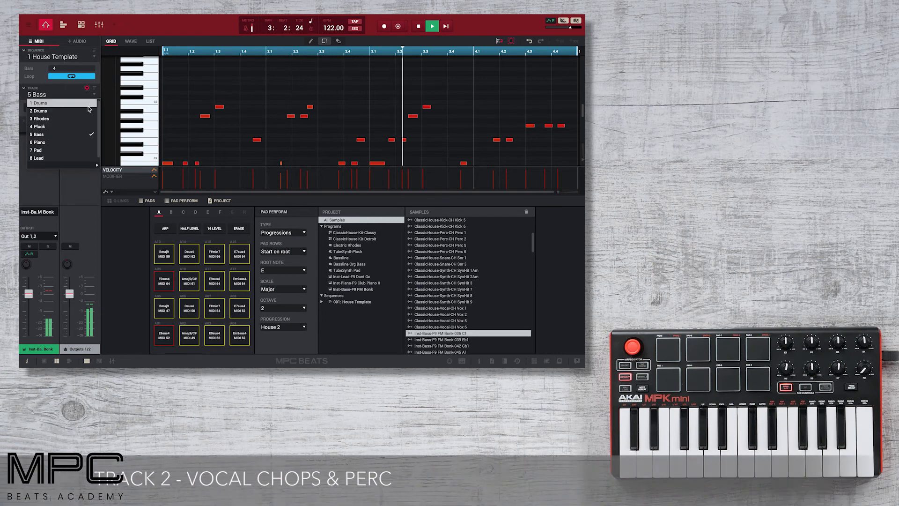
pyautogui.click(51, 109)
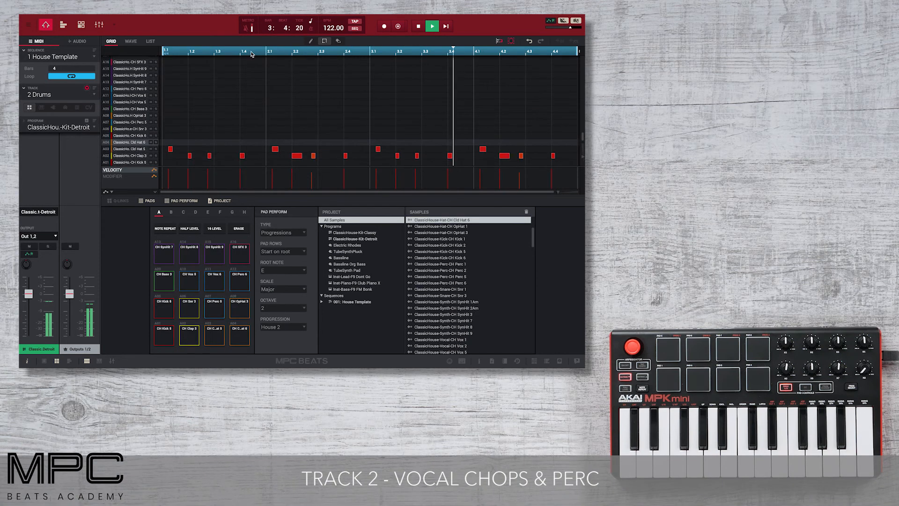
pyautogui.click(398, 27)
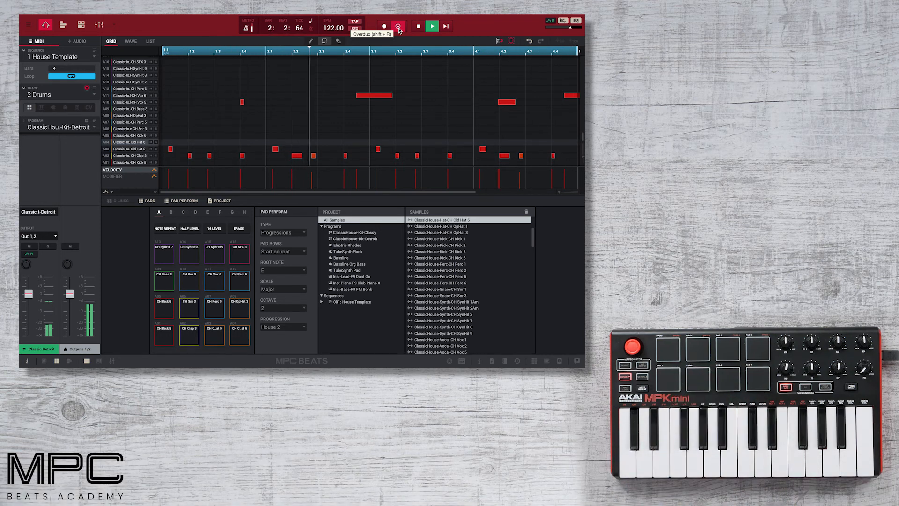
pyautogui.click(398, 27)
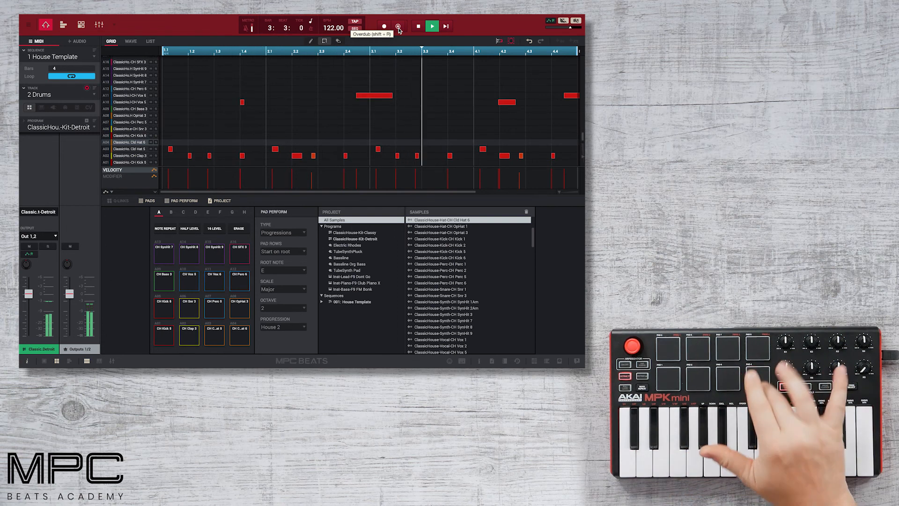
pyautogui.click(399, 26)
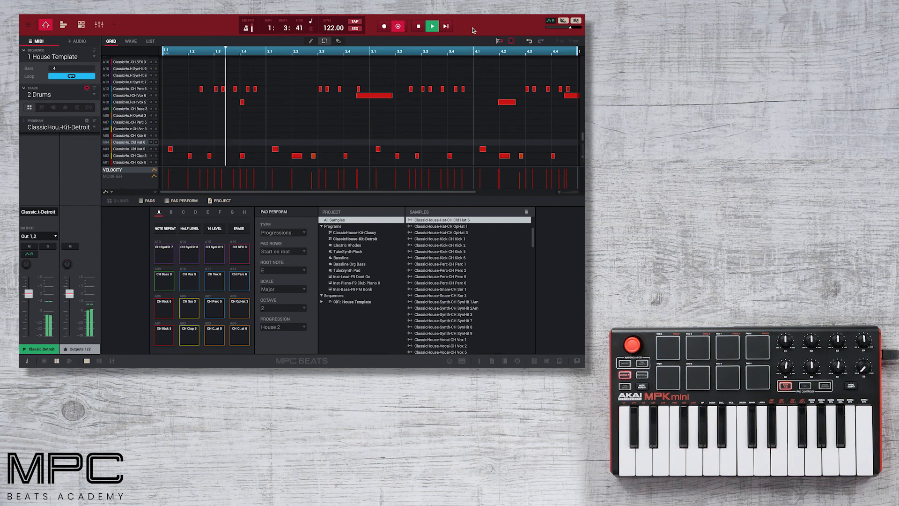
pyautogui.click(399, 26)
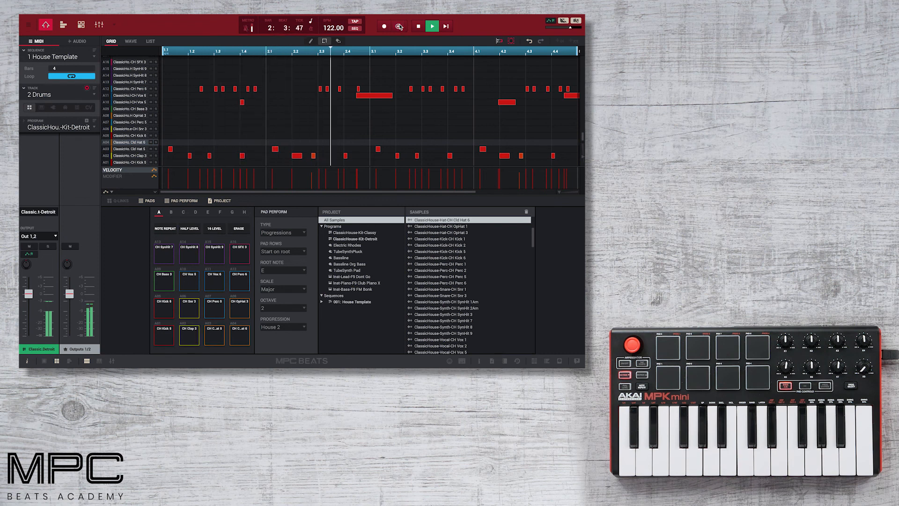